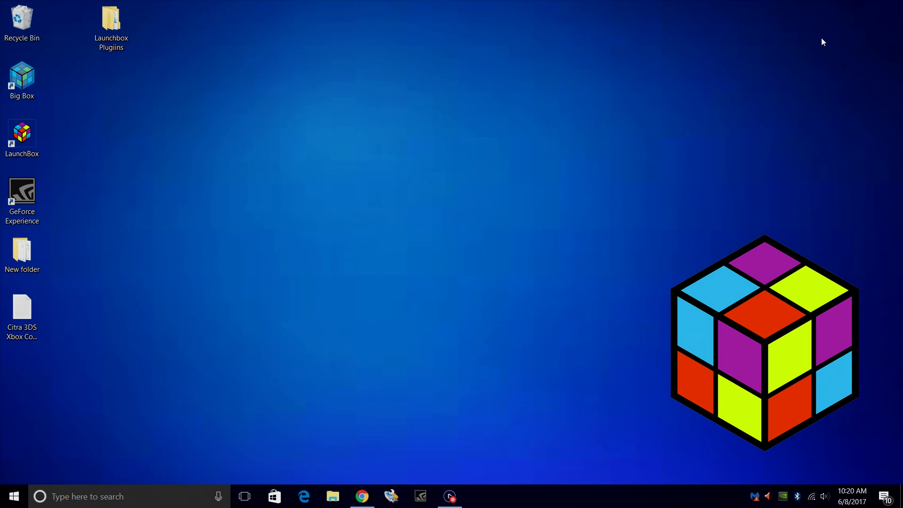
Bring Chrome back to the Add To Games DB forum topic
click(362, 496)
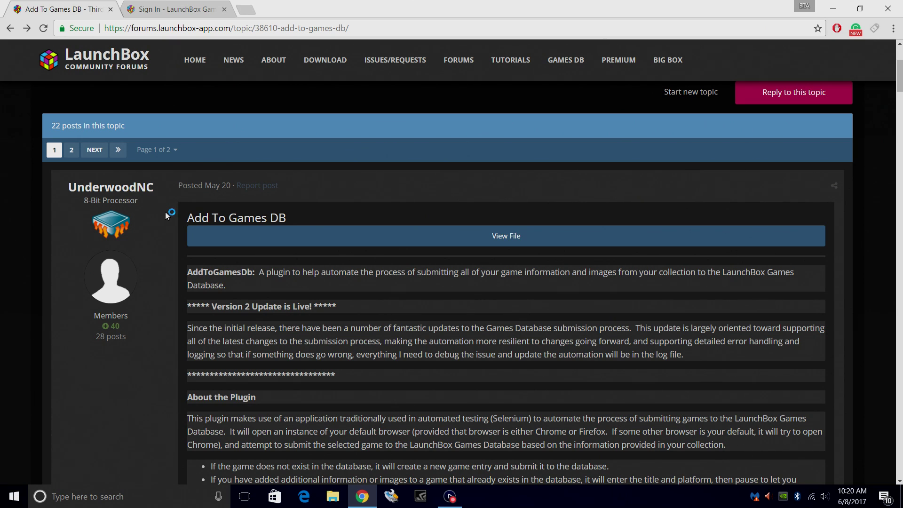
click(176, 9)
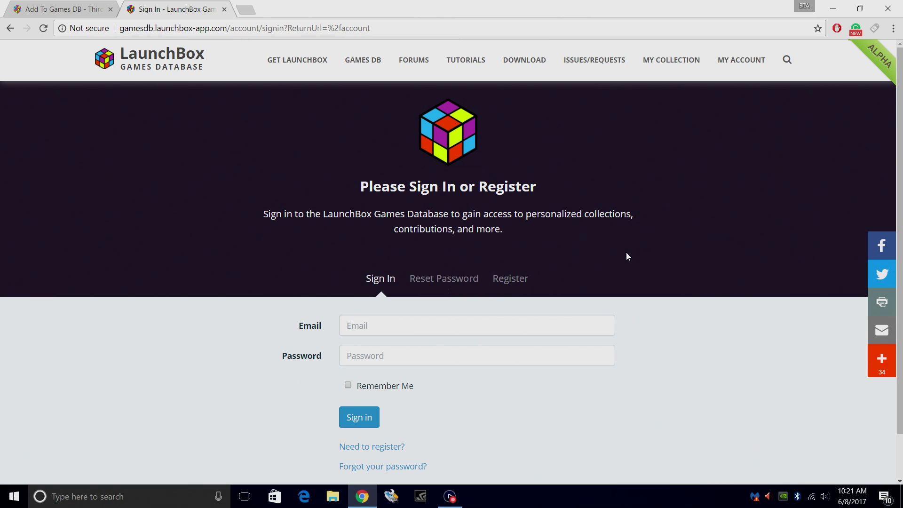
click(17, 13)
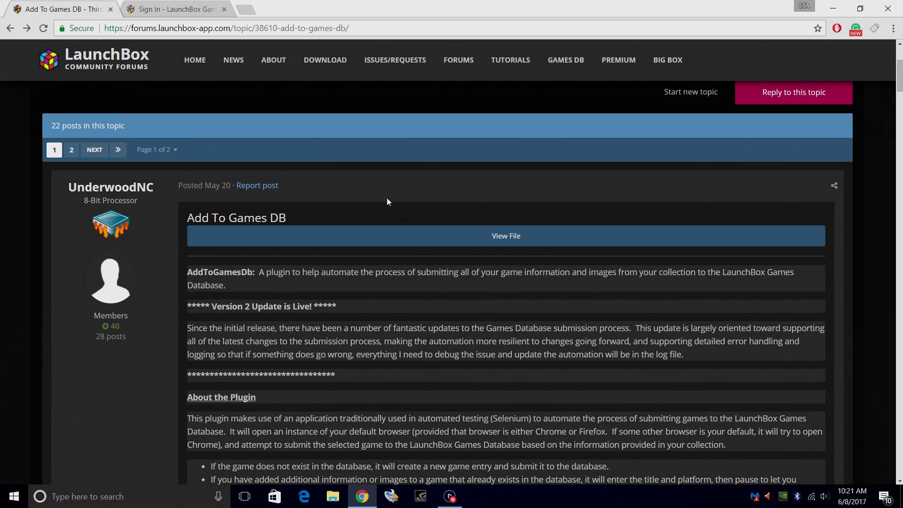
Download the AddToGamesDB.zip plugin file after agreeing to the download terms
click(529, 241)
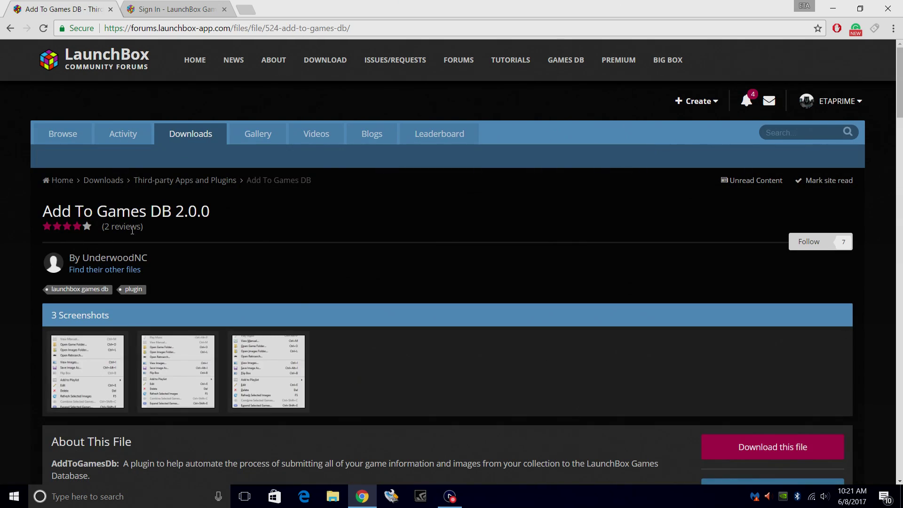
click(794, 446)
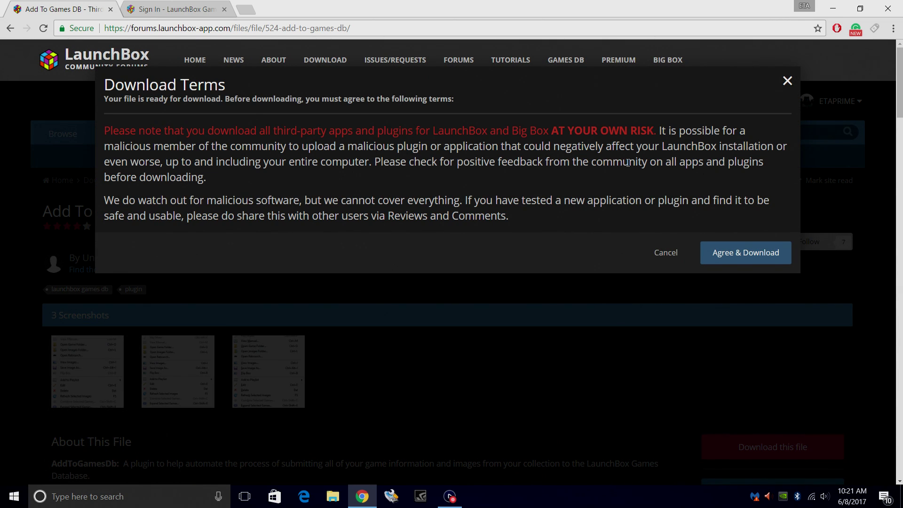
click(751, 251)
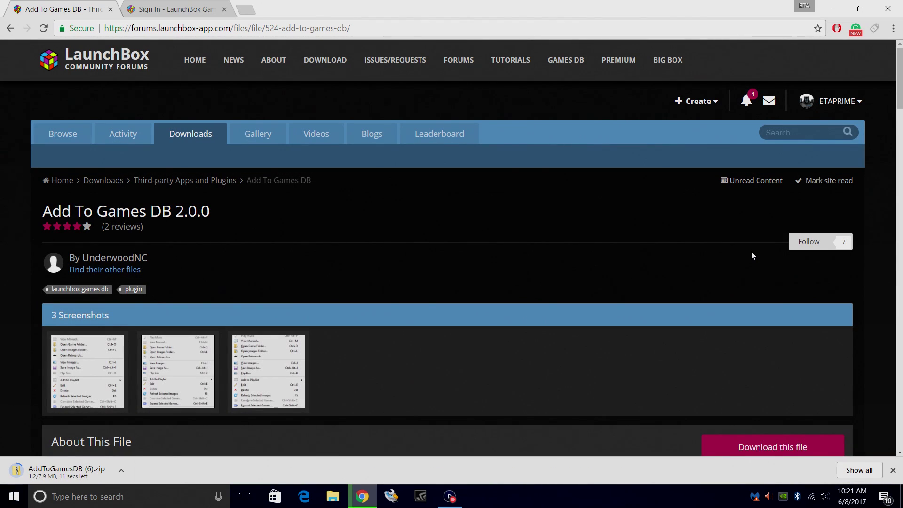
click(832, 9)
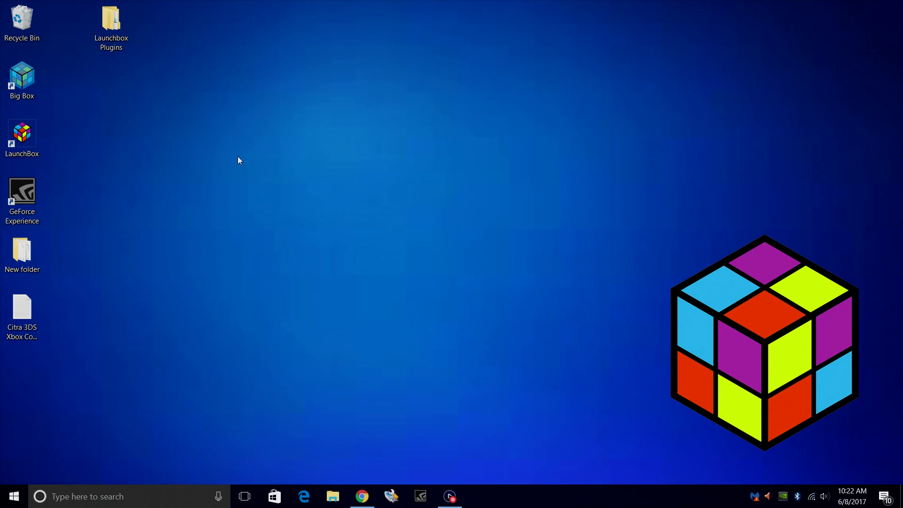
Extract AddToGamesDB.zip into an AddToGamesDB folder inside the desktop Launchbox Plugins folder
double_click(121, 31)
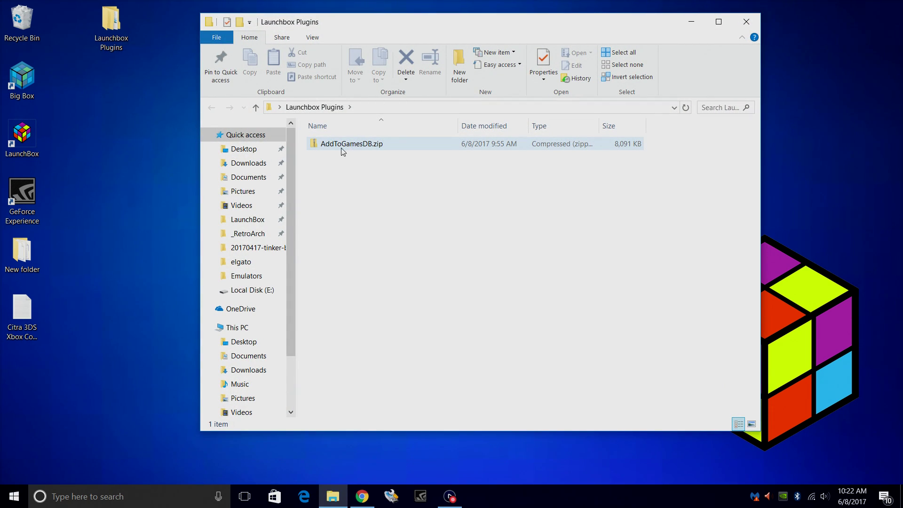
right_click(367, 144)
mouse_move(450, 191)
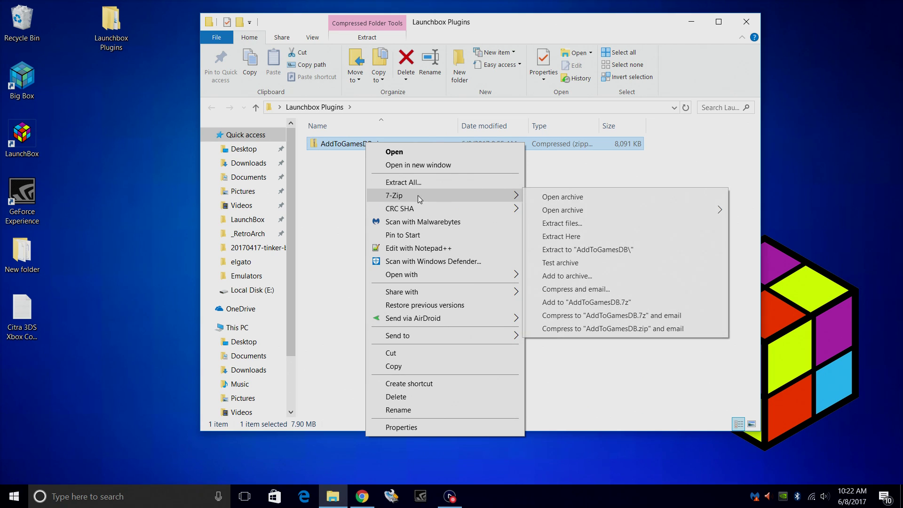
click(629, 253)
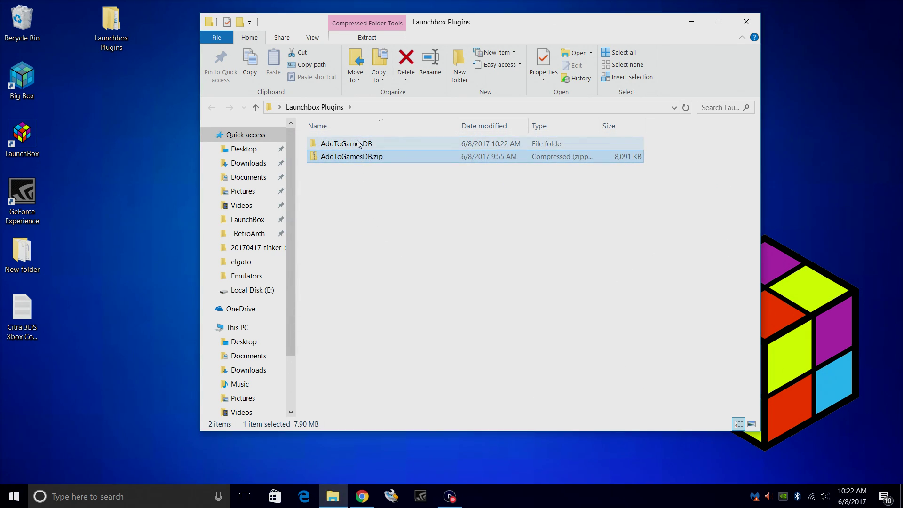
double_click(359, 144)
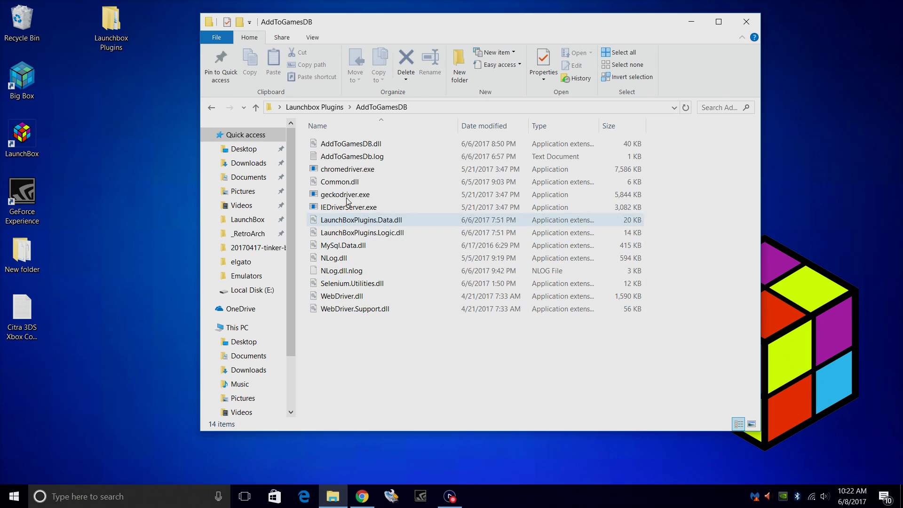
key(alt+Left)
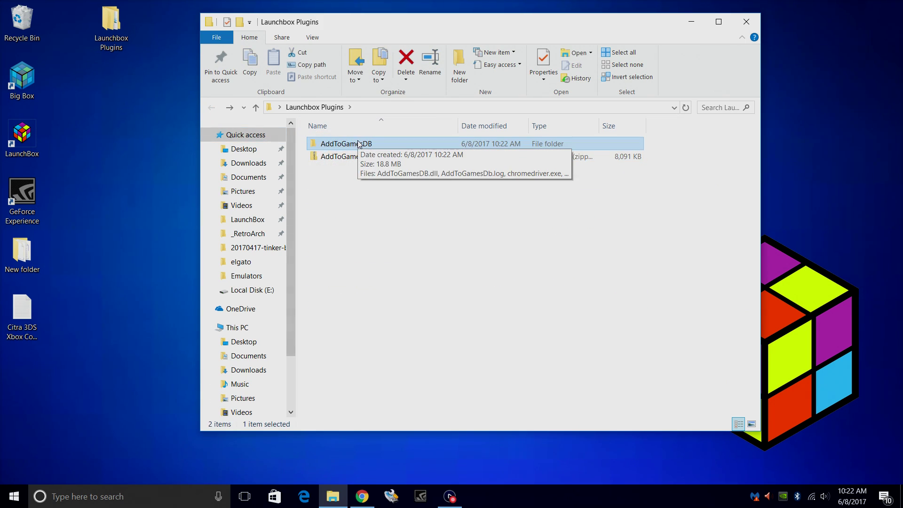
Place the Launchbox Plugins folder on the left half and the LaunchBox folder on the right half
drag(507, 25, 1, 141)
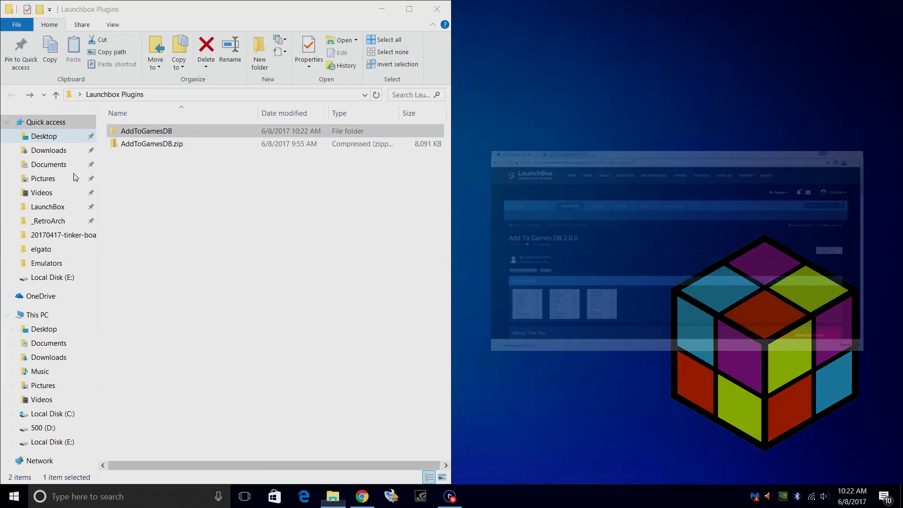
click(344, 502)
click(345, 502)
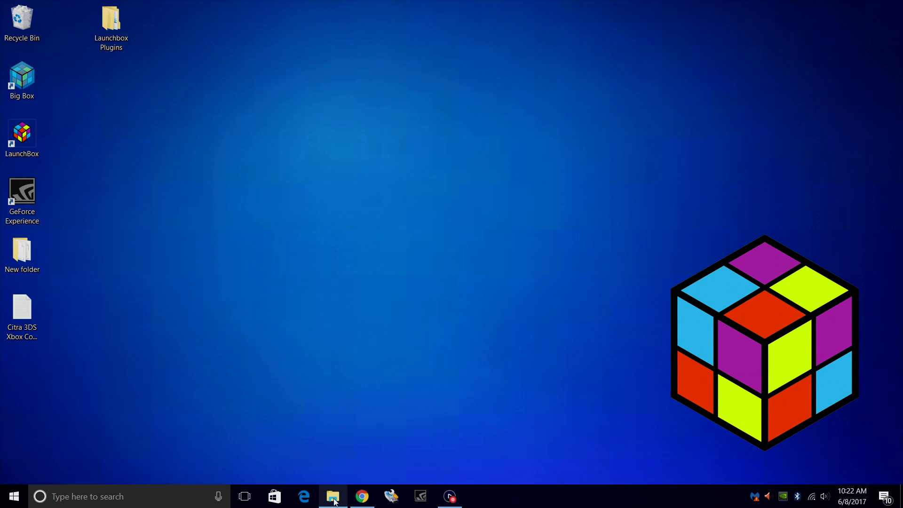
click(343, 499)
right_click(342, 496)
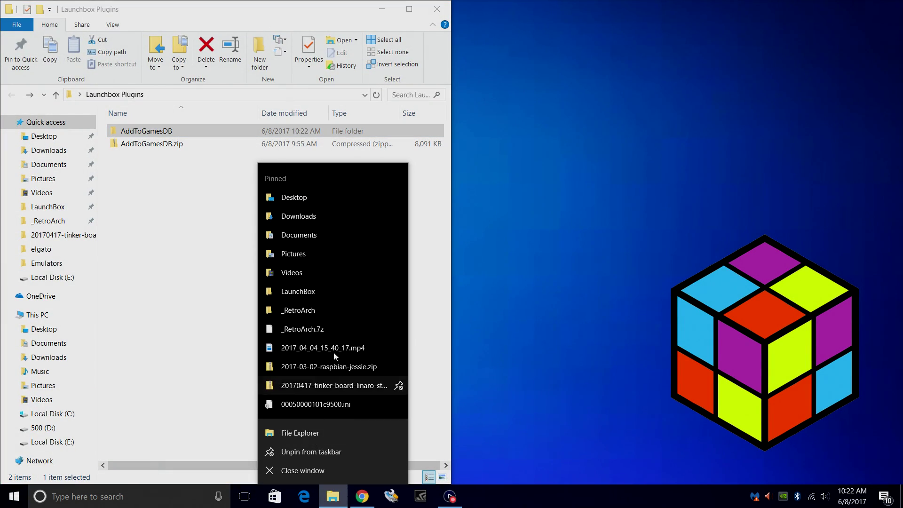
click(313, 292)
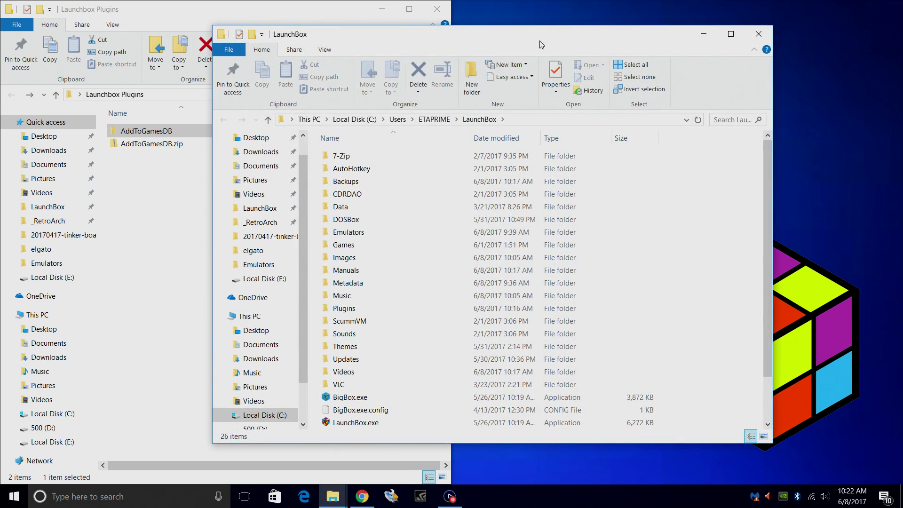
key(super+Right)
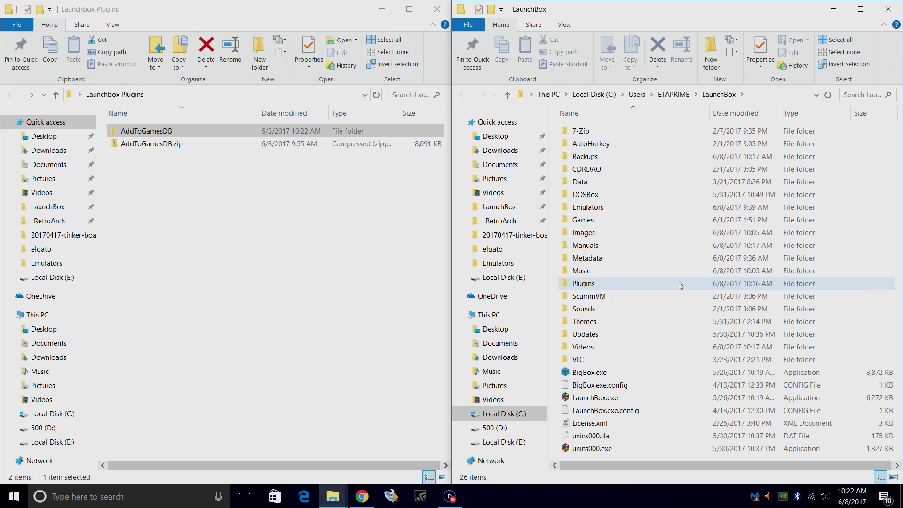
Move the AddToGamesDB folder into LaunchBox's Plugins folder and close both folder windows
click(593, 283)
double_click(593, 283)
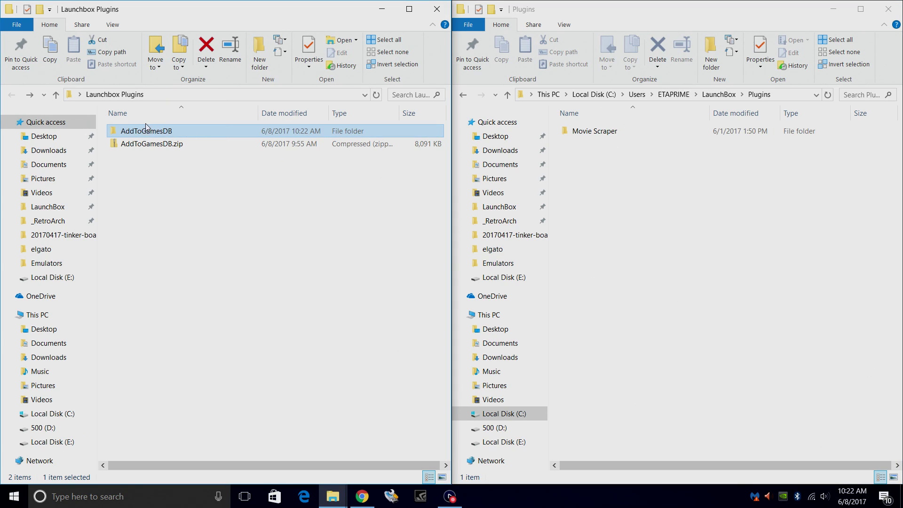
mouse_move(146, 131)
mouse_down()
mouse_move(618, 206)
mouse_move(672, 249)
mouse_up()
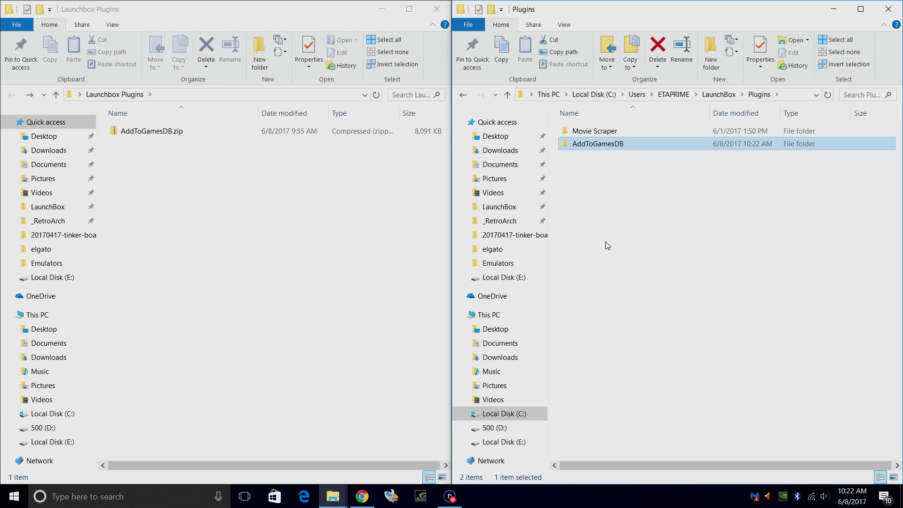
click(437, 9)
click(888, 8)
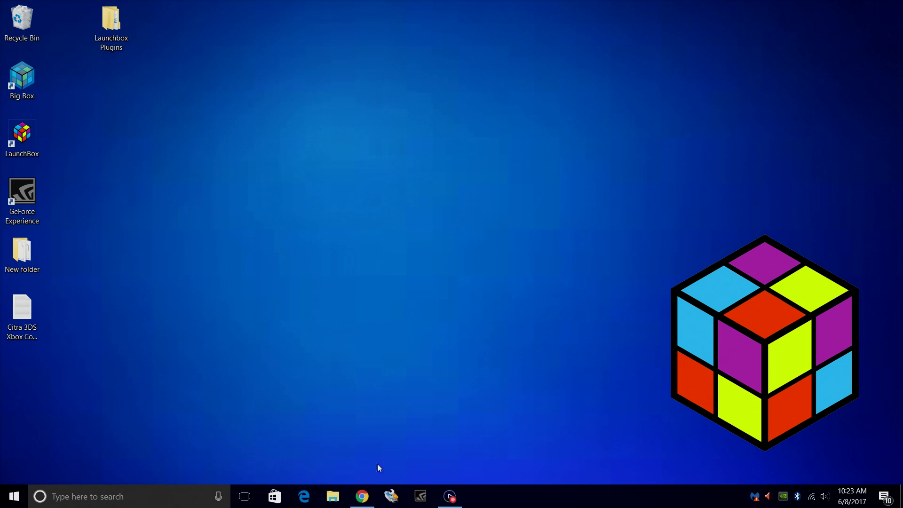
Launch LaunchBox from its desktop shortcut and scroll the Nintendo Game And Watch grid to Motor Cross
click(362, 496)
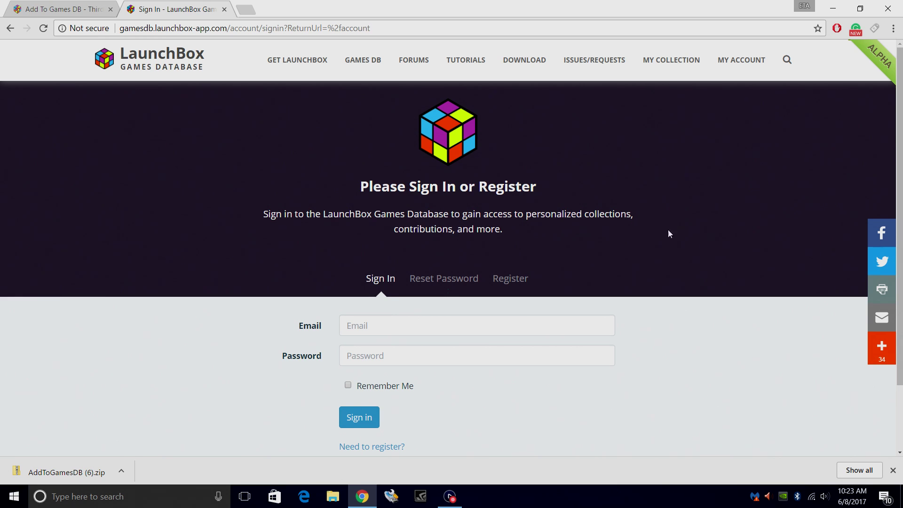
click(832, 9)
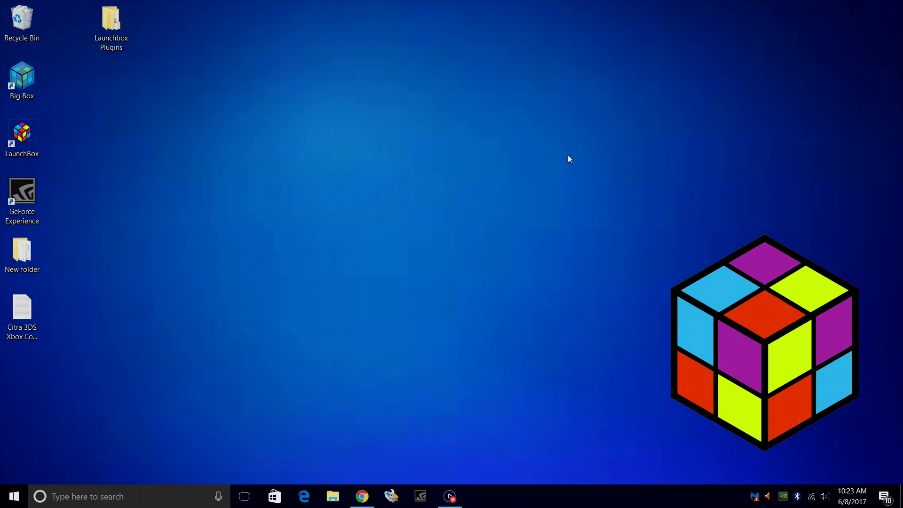
double_click(21, 140)
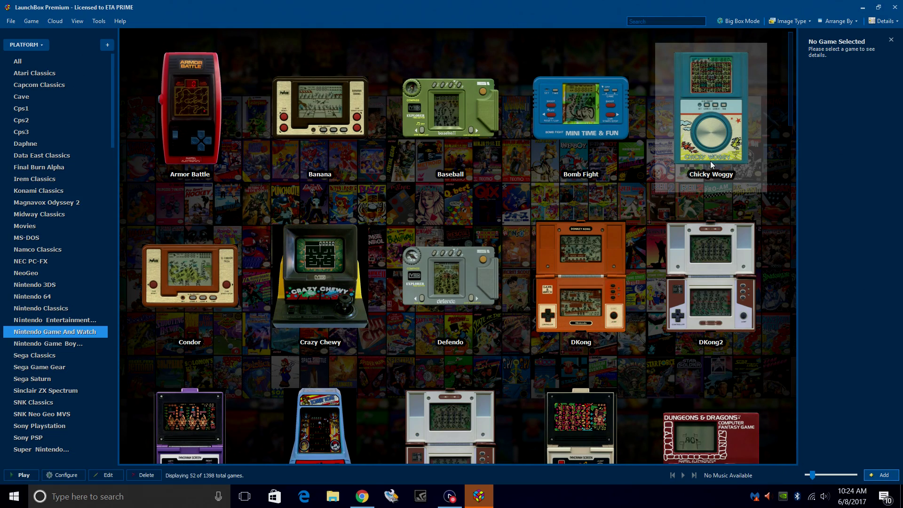
scroll(687, 207, down, 1)
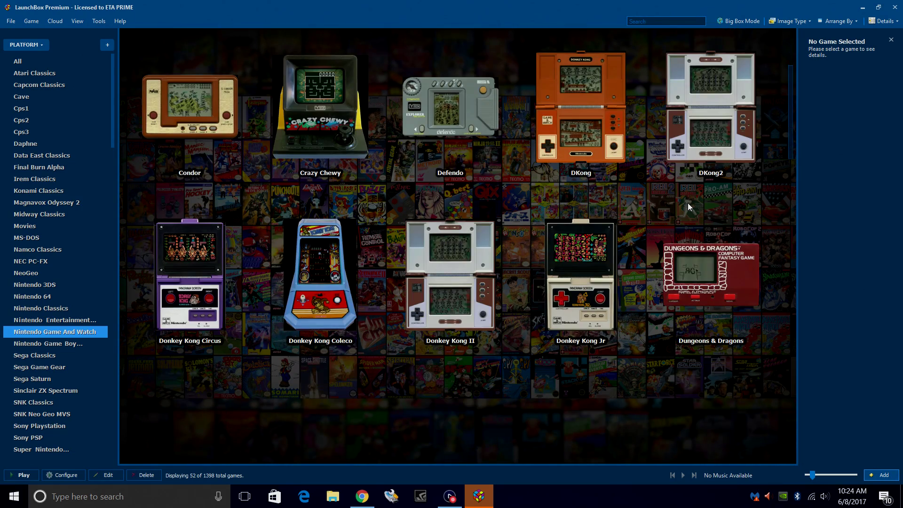
scroll(687, 207, down, 4)
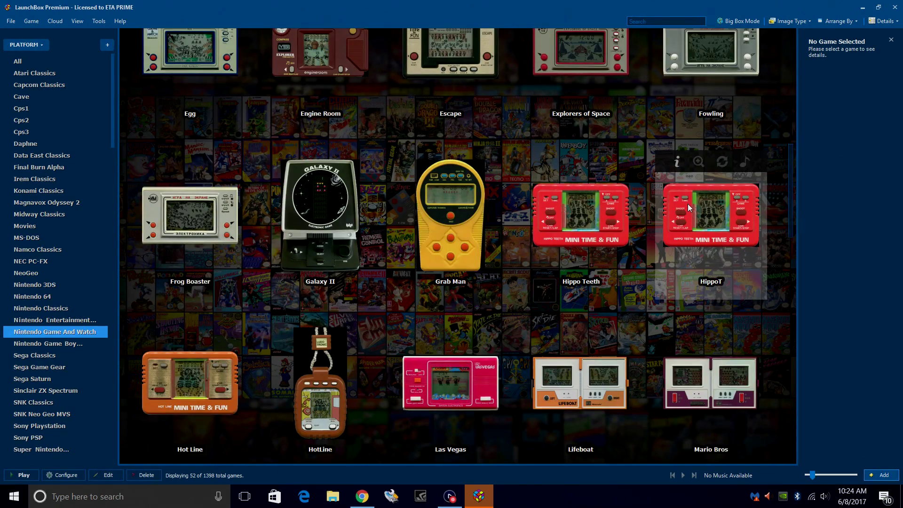
scroll(688, 207, down, 2)
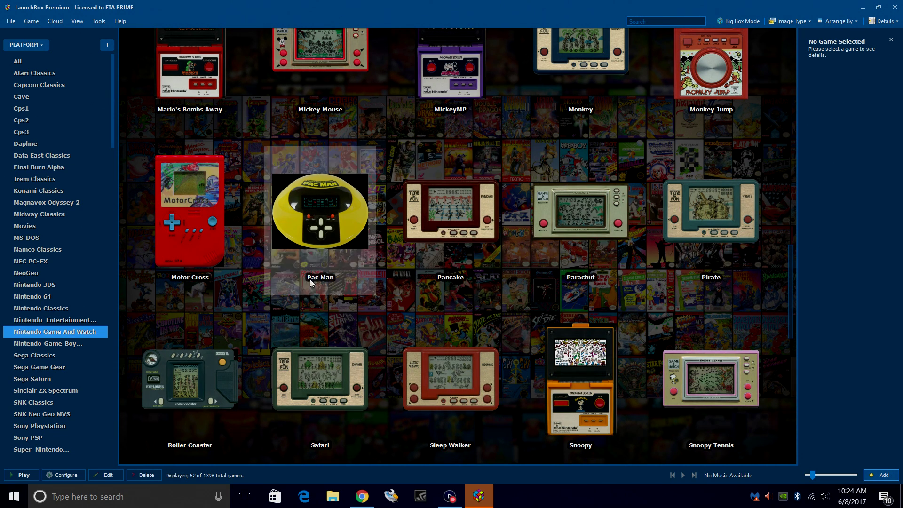
Send Motor Cross to the LaunchBox Games Database, signing in to complete the submission
right_click(182, 247)
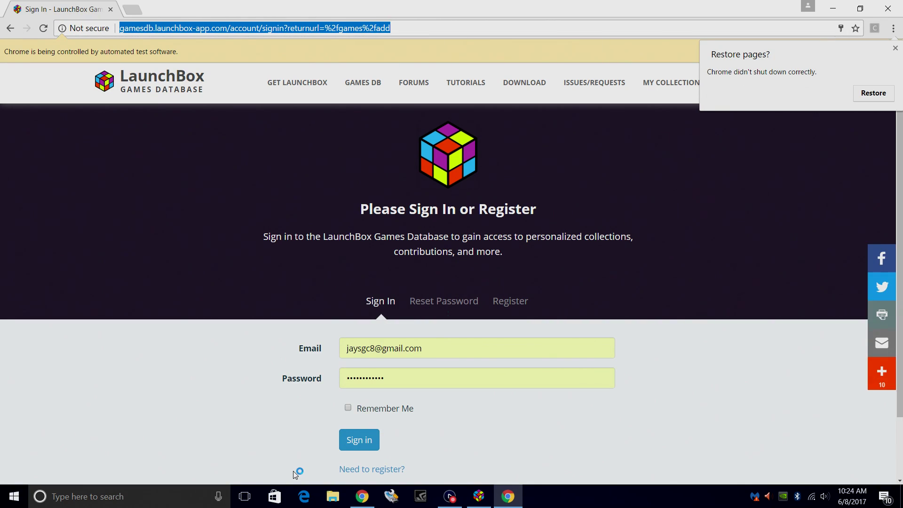
click(370, 445)
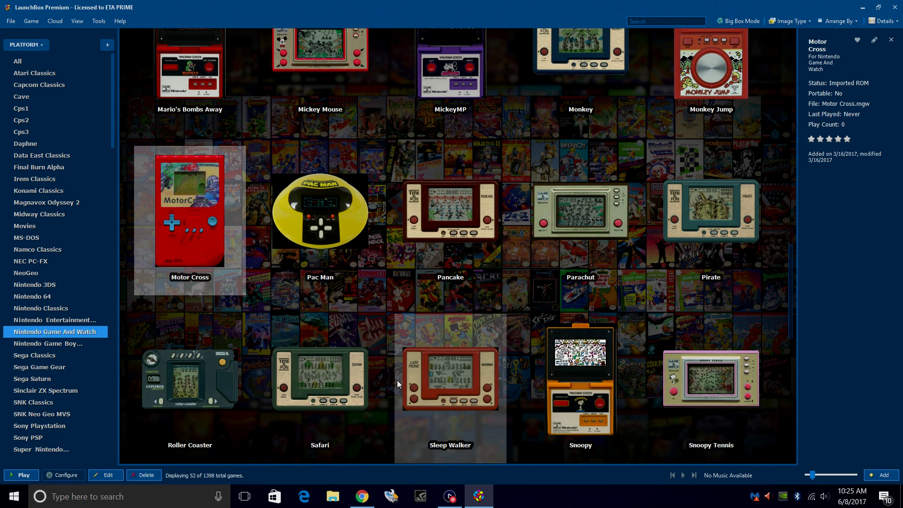
scroll(404, 373, down, 1)
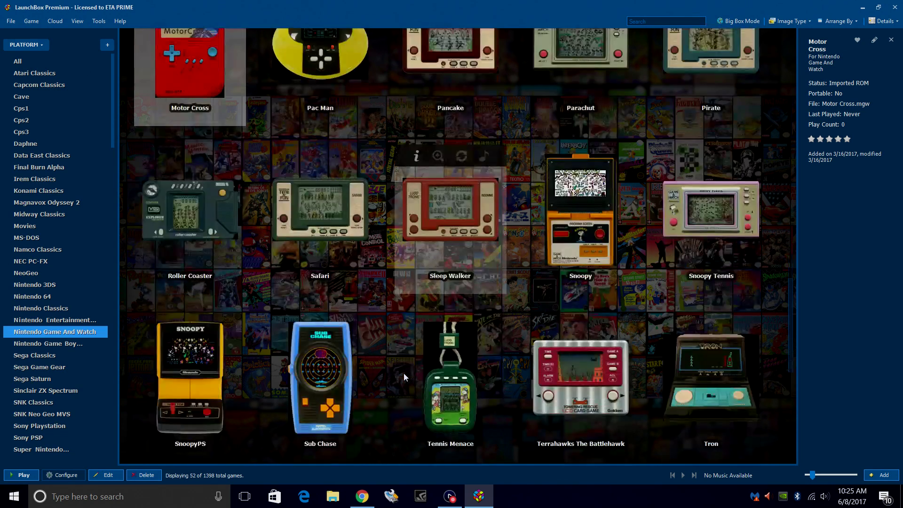
scroll(403, 374, down, 2)
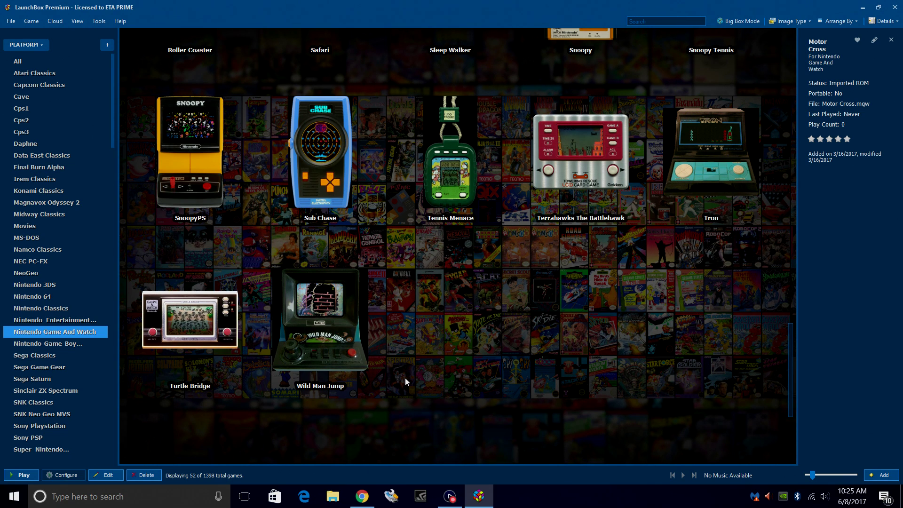
Send Sub Chase to the LaunchBox Games Database, signing in with Remember Me ticked
right_click(324, 195)
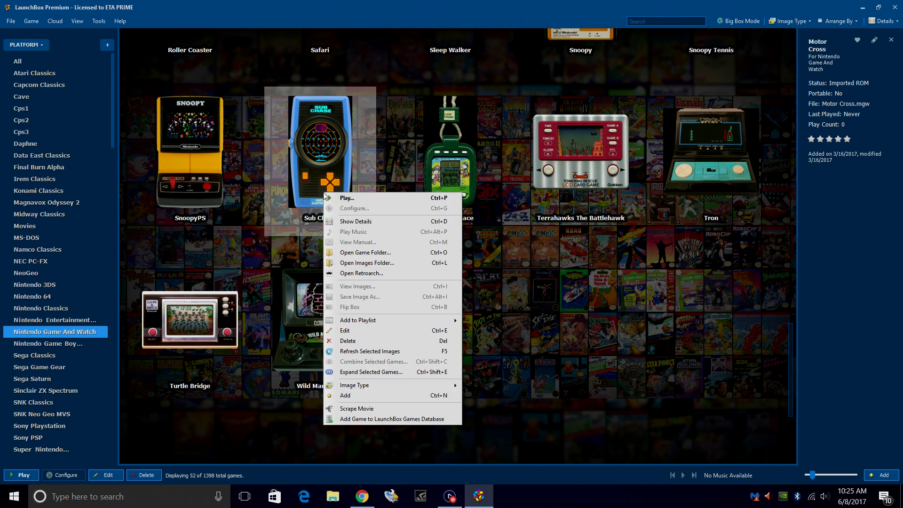
click(393, 421)
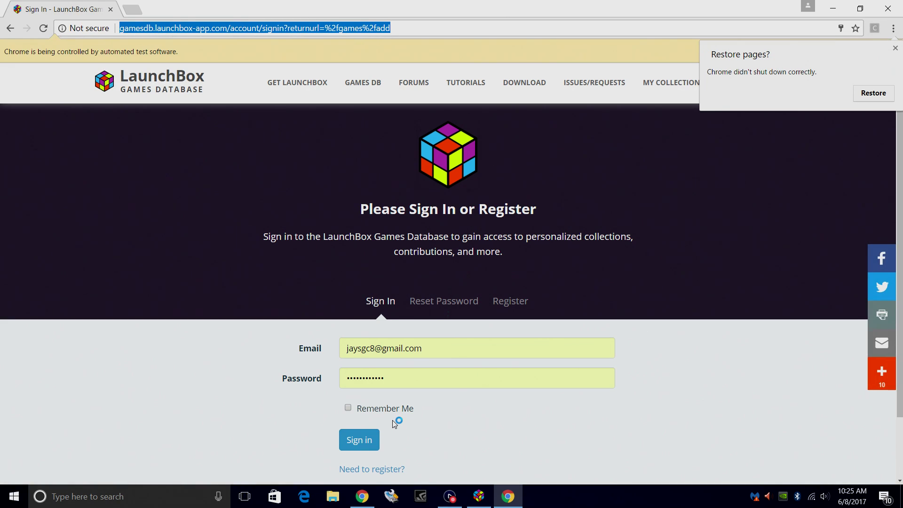
click(349, 406)
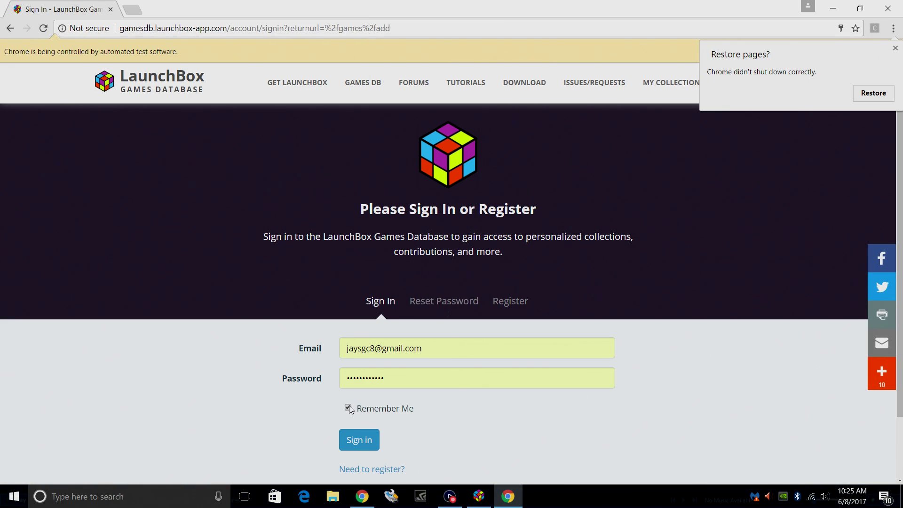
click(369, 440)
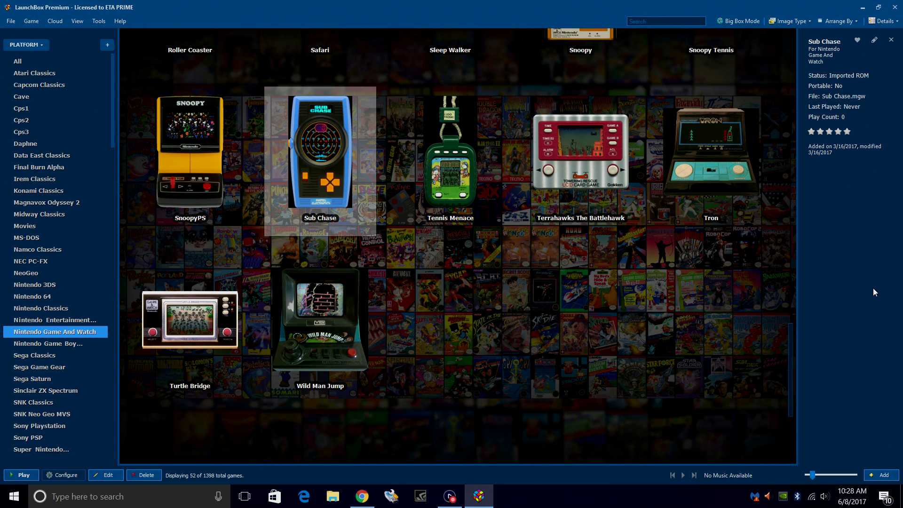
click(362, 495)
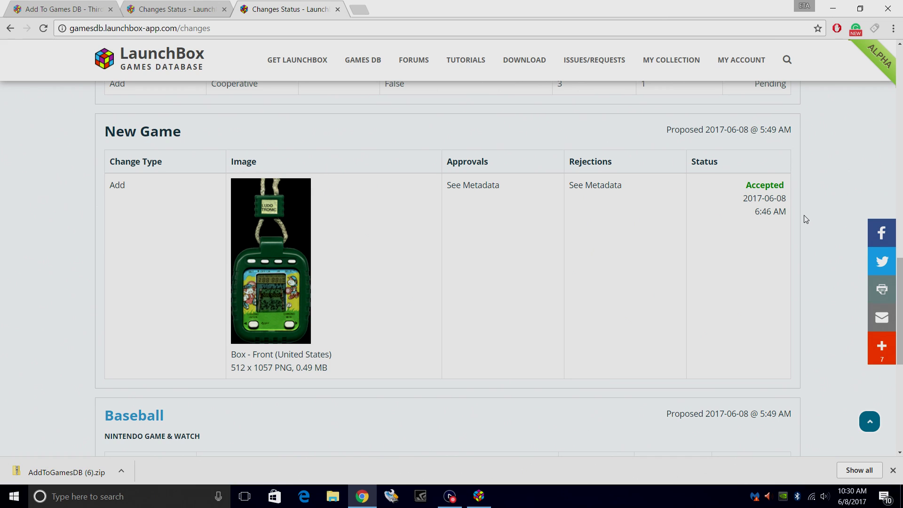
scroll(805, 219, down, 3)
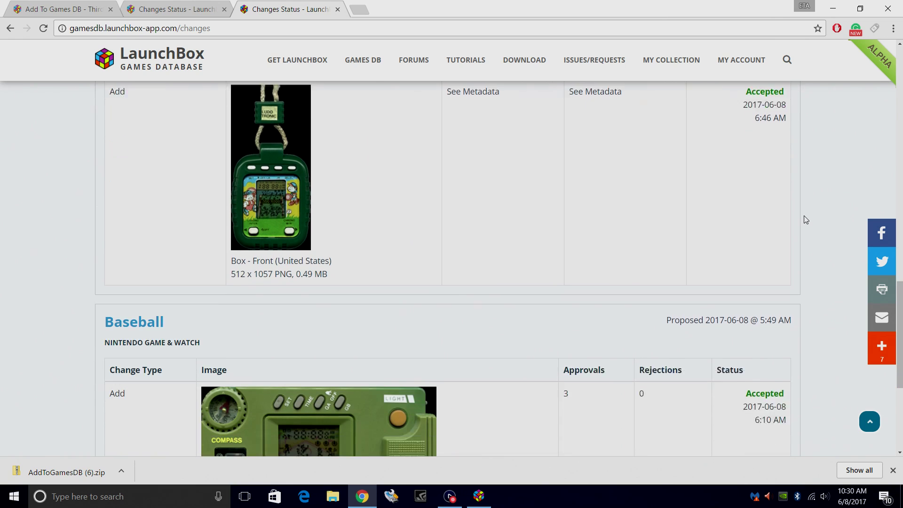
scroll(805, 219, up, 1)
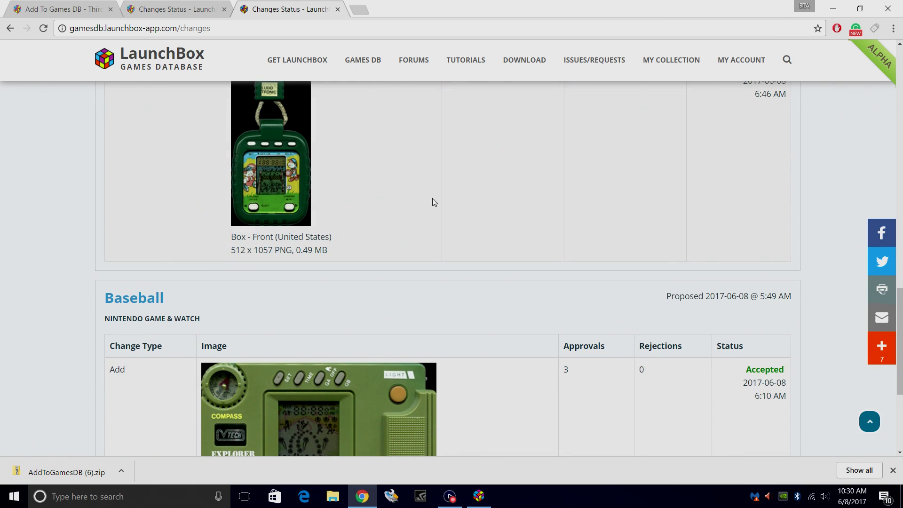
scroll(344, 205, down, 3)
scroll(709, 220, down, 2)
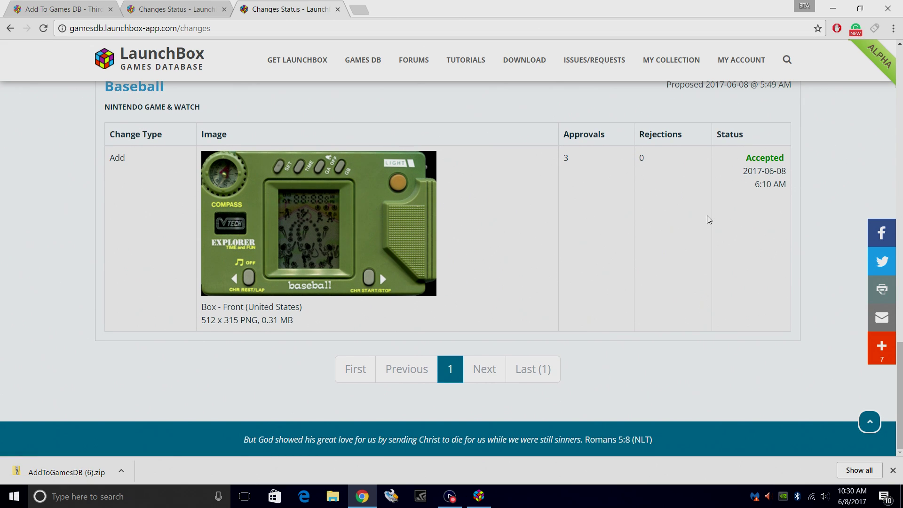
scroll(778, 186, up, 3)
scroll(778, 187, up, 3)
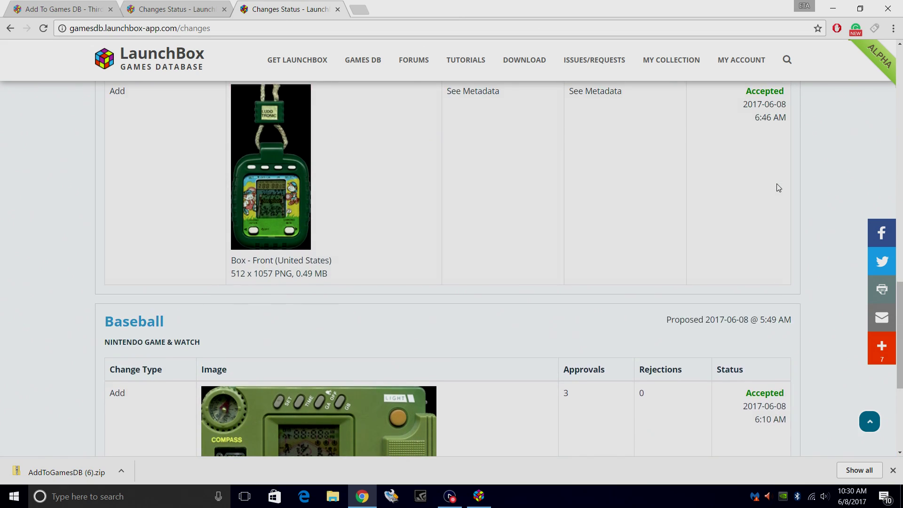